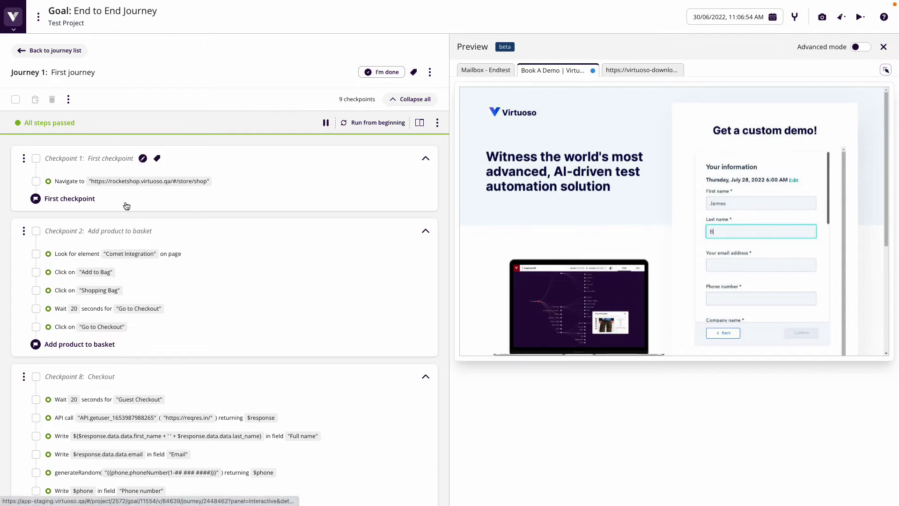
{"action": "scroll", "coordinate": [117, 183], "scroll_direction": "down", "scroll_amount": 7}
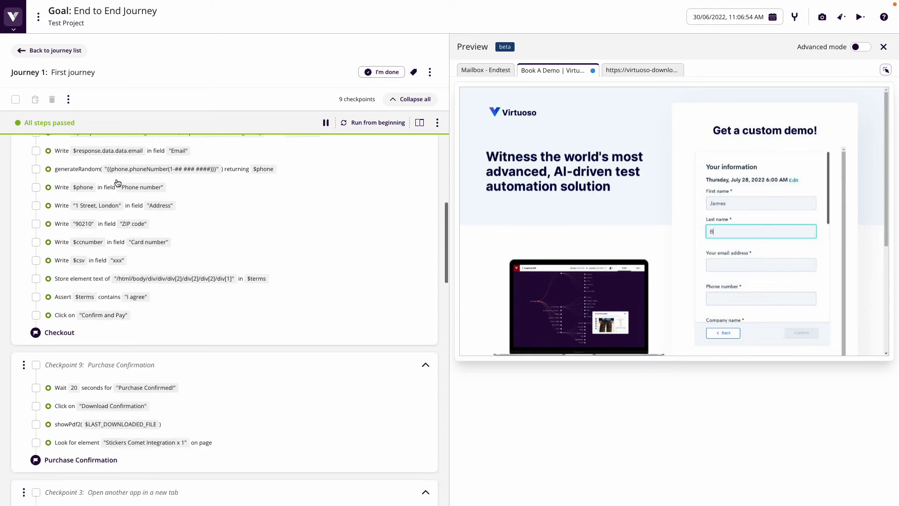
{"action": "scroll", "coordinate": [118, 182], "scroll_direction": "down", "scroll_amount": 8}
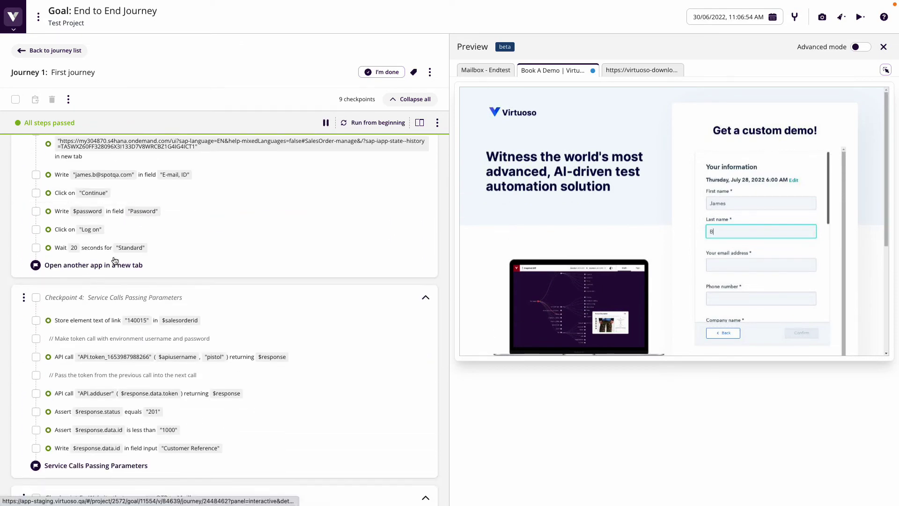
{"action": "scroll", "coordinate": [114, 260], "scroll_direction": "down", "scroll_amount": 10}
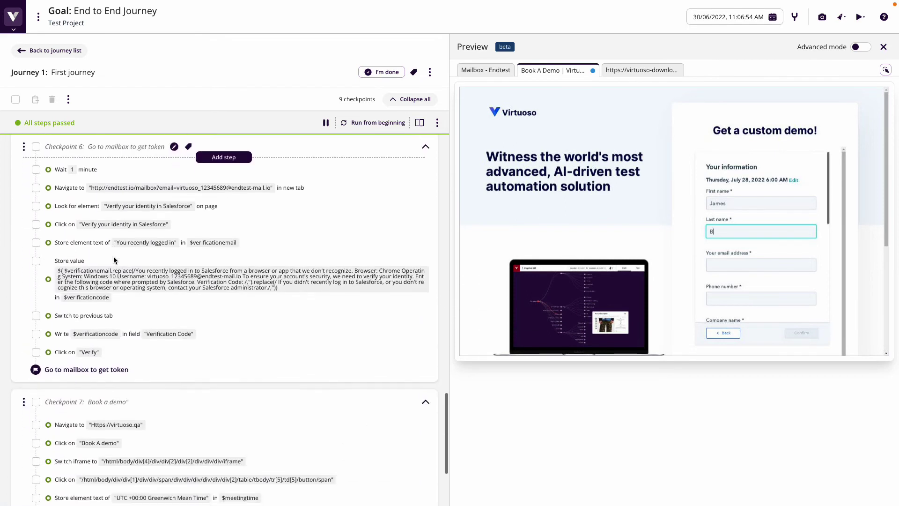
{"action": "scroll", "coordinate": [91, 265], "scroll_direction": "up", "scroll_amount": 15}
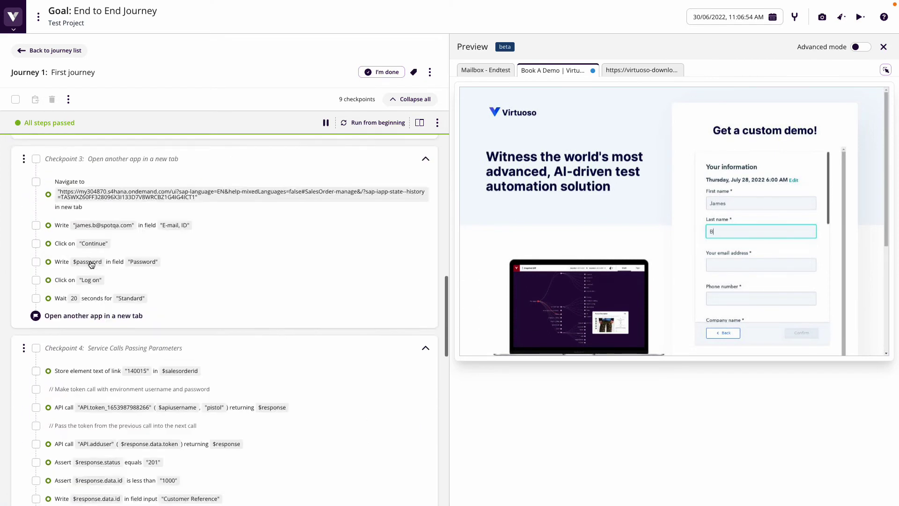
{"action": "scroll", "coordinate": [92, 265], "scroll_direction": "up", "scroll_amount": 10}
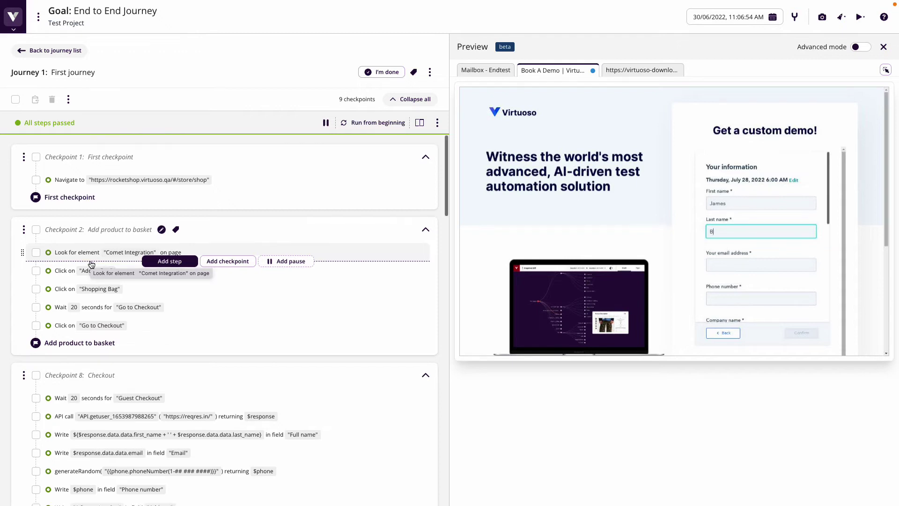
{"action": "scroll", "coordinate": [108, 332], "scroll_direction": "down", "scroll_amount": 2}
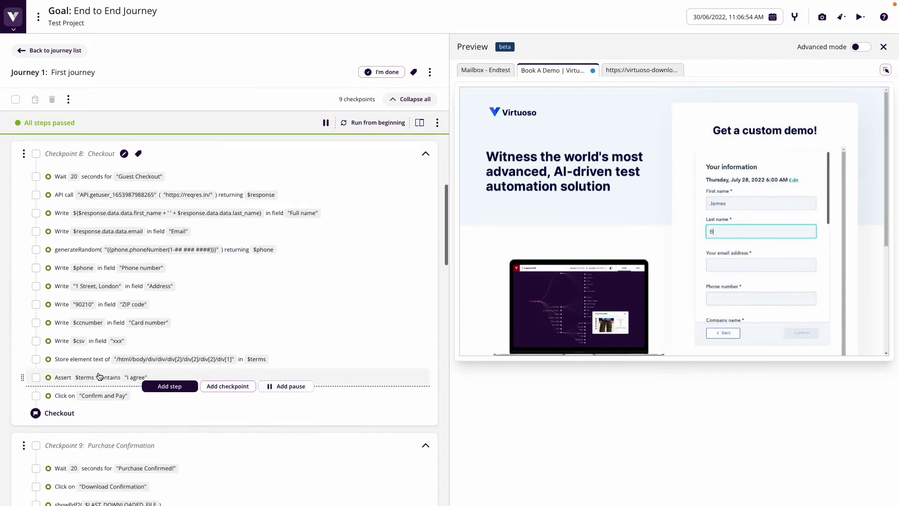
{"action": "scroll", "coordinate": [111, 365], "scroll_direction": "down", "scroll_amount": 5}
{"action": "scroll", "coordinate": [113, 366], "scroll_direction": "down", "scroll_amount": 5}
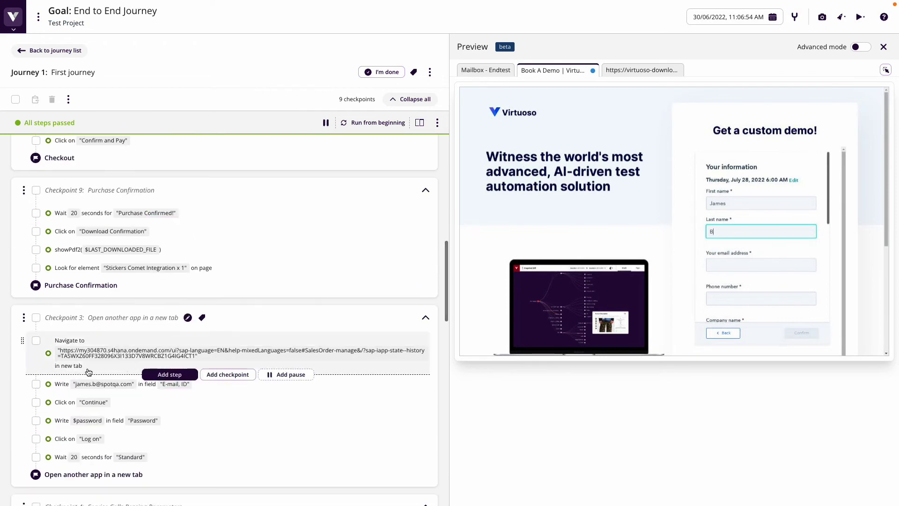
{"action": "scroll", "coordinate": [94, 403], "scroll_direction": "down", "scroll_amount": 4}
{"action": "scroll", "coordinate": [87, 396], "scroll_direction": "down", "scroll_amount": 3}
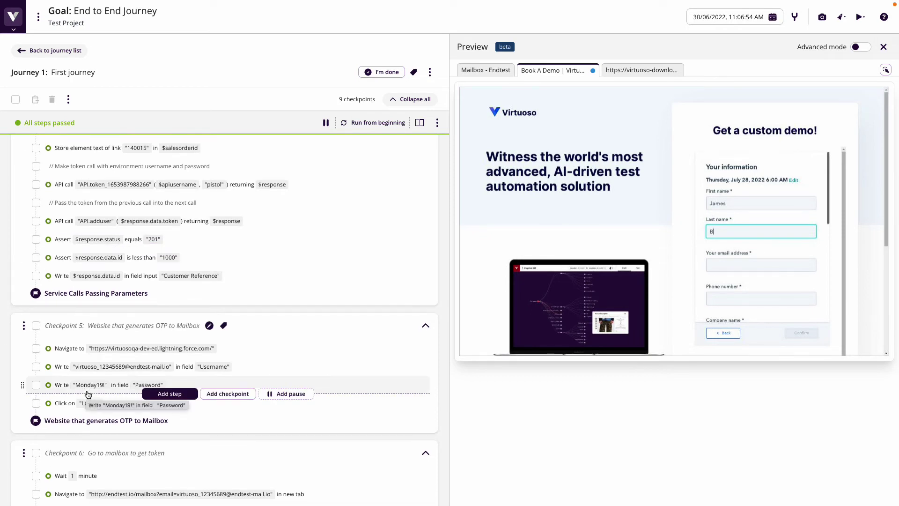
{"action": "scroll", "coordinate": [75, 243], "scroll_direction": "up", "scroll_amount": 15}
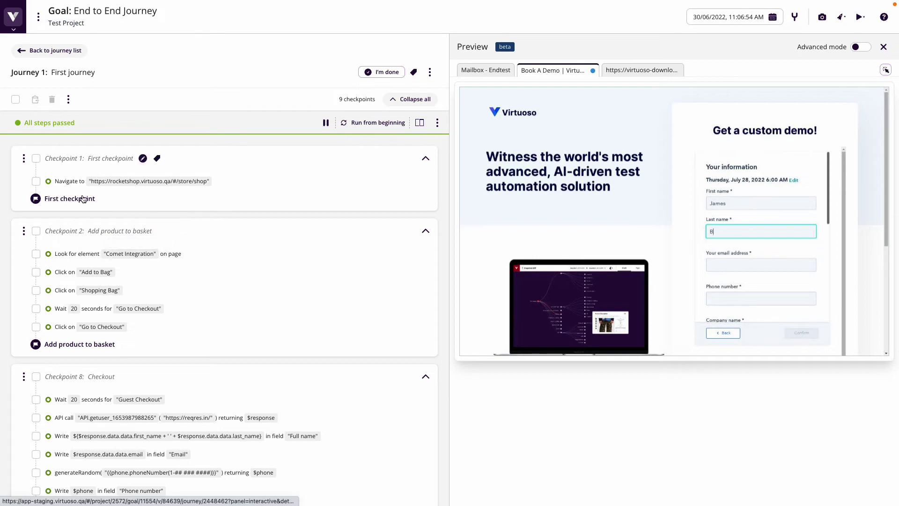
Reveal the insert bars between the First journey's steps and scroll through Checkpoint 8
{"action": "mouse_move", "coordinate": [24, 269]}
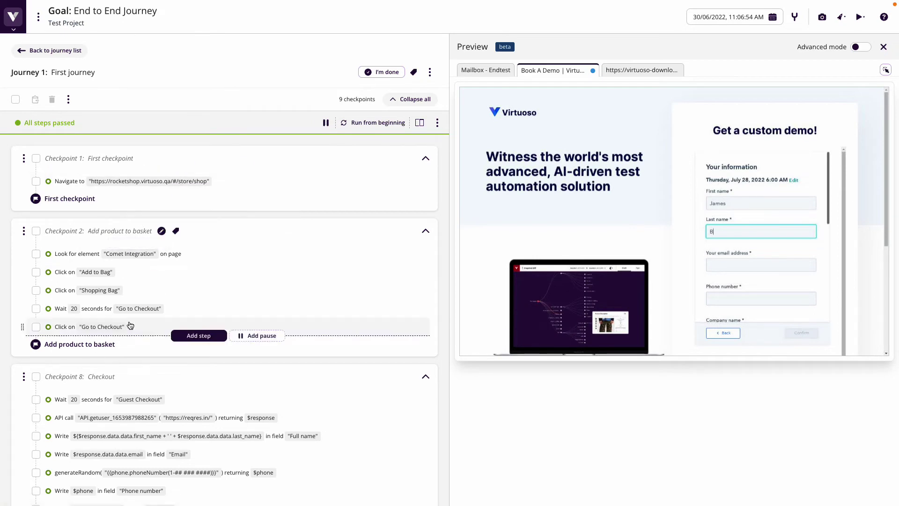
{"action": "mouse_move", "coordinate": [74, 359]}
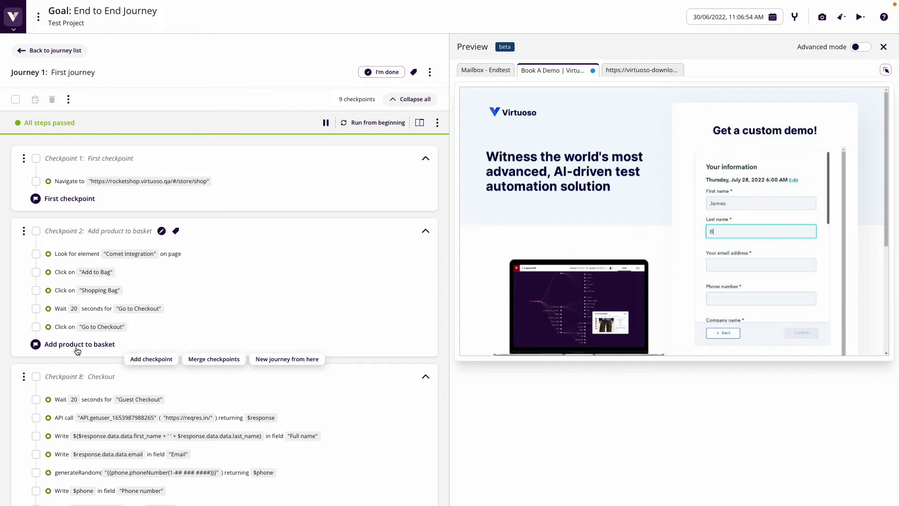
{"action": "mouse_move", "coordinate": [71, 189]}
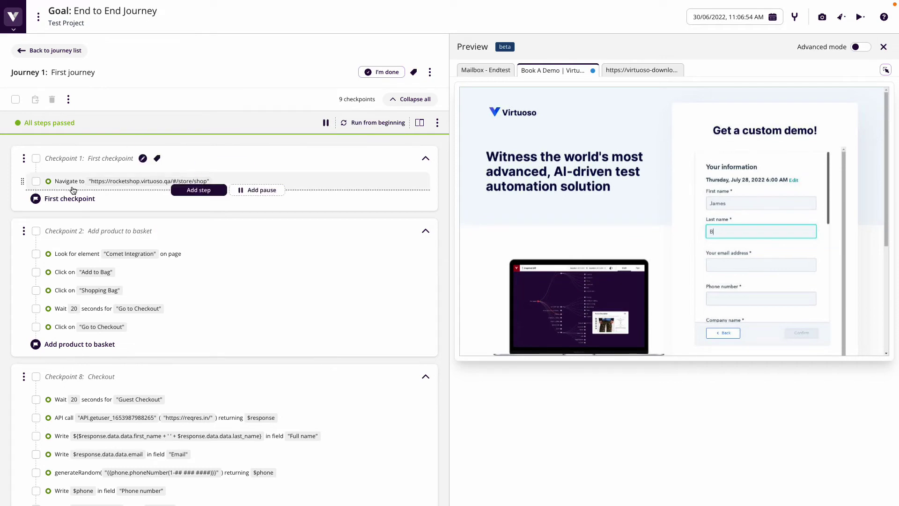
{"action": "mouse_move", "coordinate": [68, 172]}
{"action": "mouse_move", "coordinate": [111, 186]}
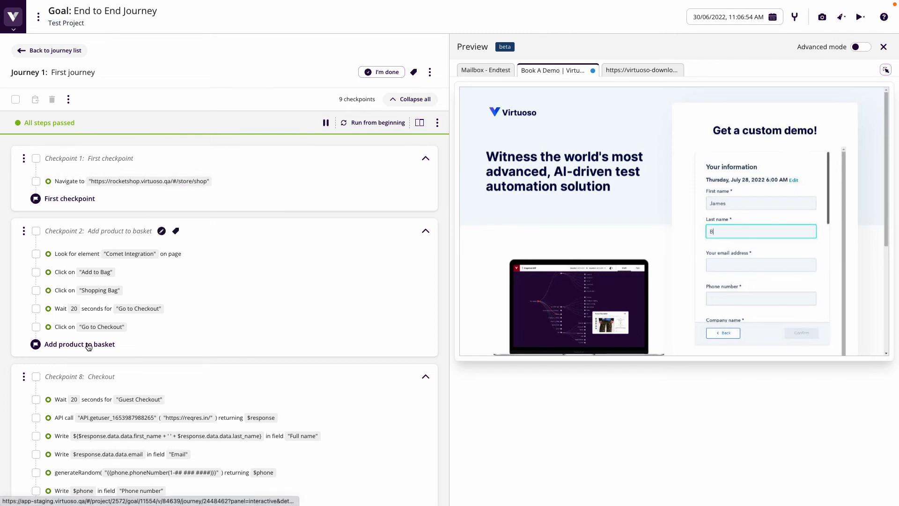
{"action": "mouse_move", "coordinate": [132, 248]}
{"action": "mouse_move", "coordinate": [134, 307]}
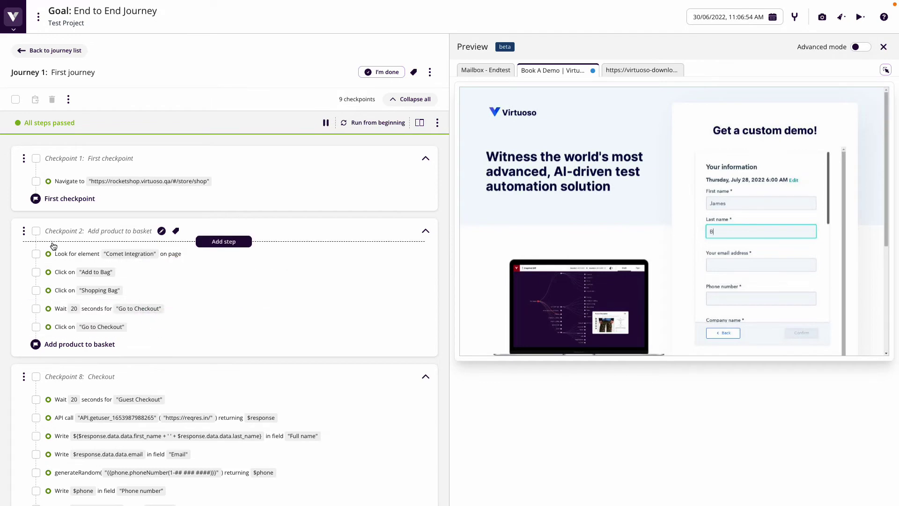
{"action": "mouse_move", "coordinate": [164, 291]}
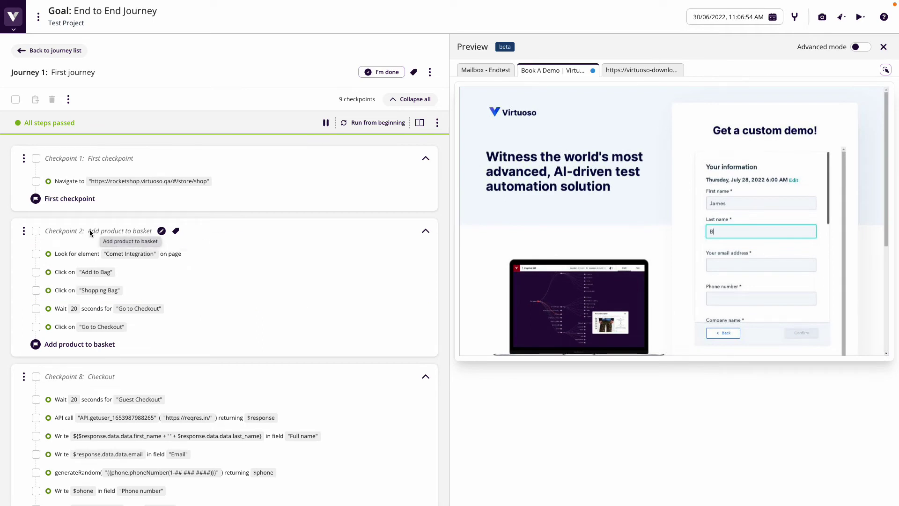
{"action": "scroll", "coordinate": [161, 284], "scroll_direction": "down", "scroll_amount": 3}
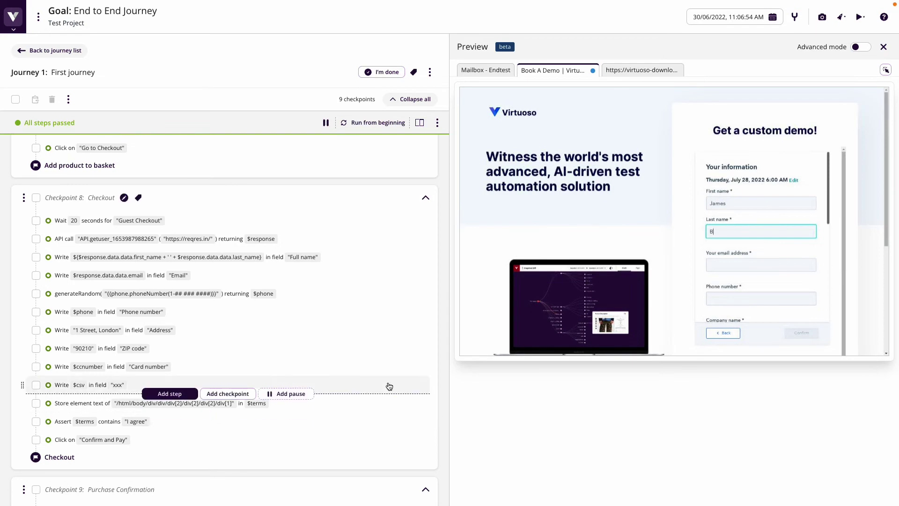
{"action": "scroll", "coordinate": [388, 388], "scroll_direction": "up", "scroll_amount": 4}
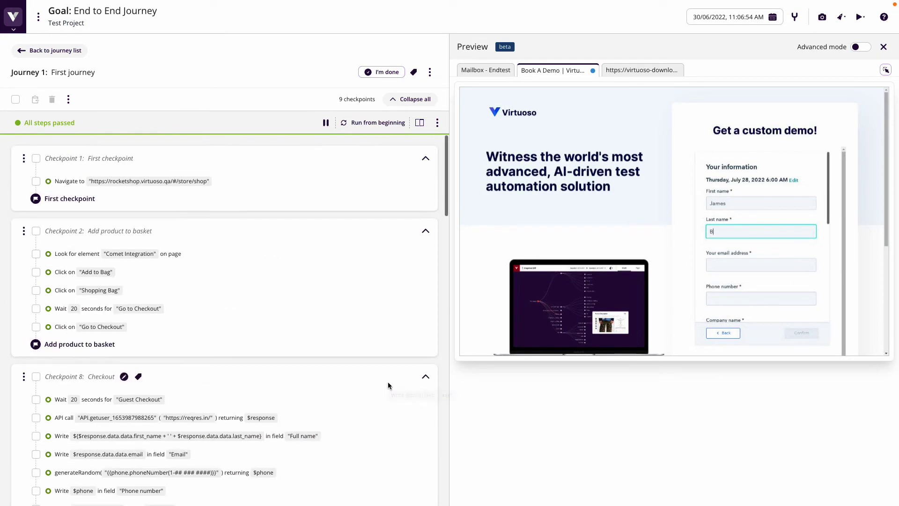
Switch to the Test Project's Project dashboard using the main navigation sidebar
{"action": "left_click", "coordinate": [14, 30]}
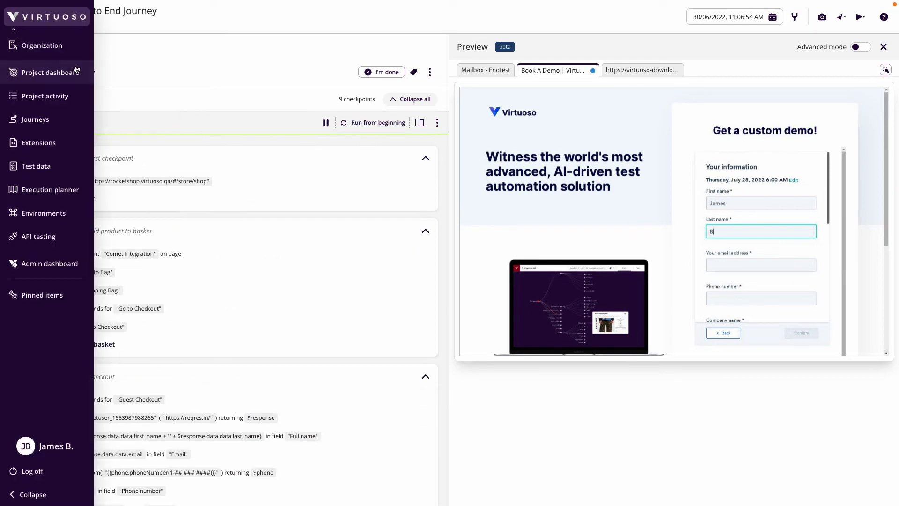
{"action": "left_click", "coordinate": [59, 76]}
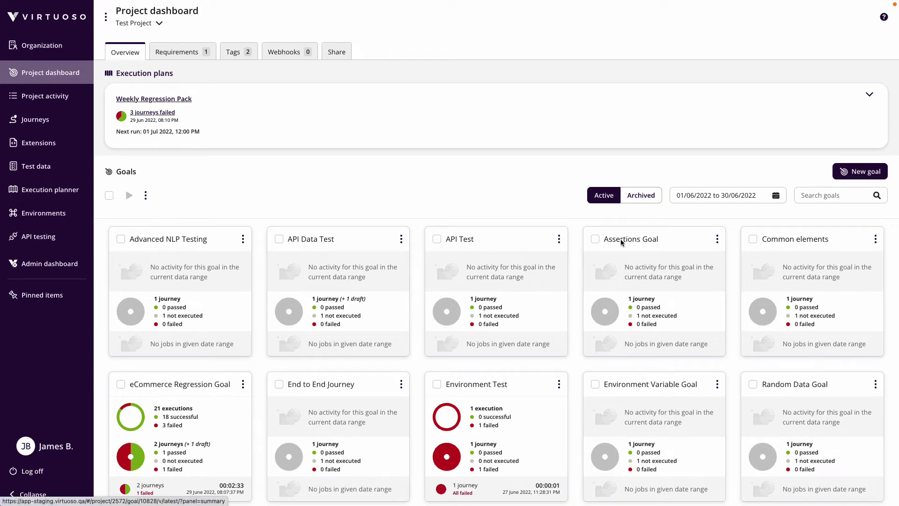
Fork the End to End Journey goal and open the new End to End Journey - Copy goal
{"action": "left_click", "coordinate": [401, 387]}
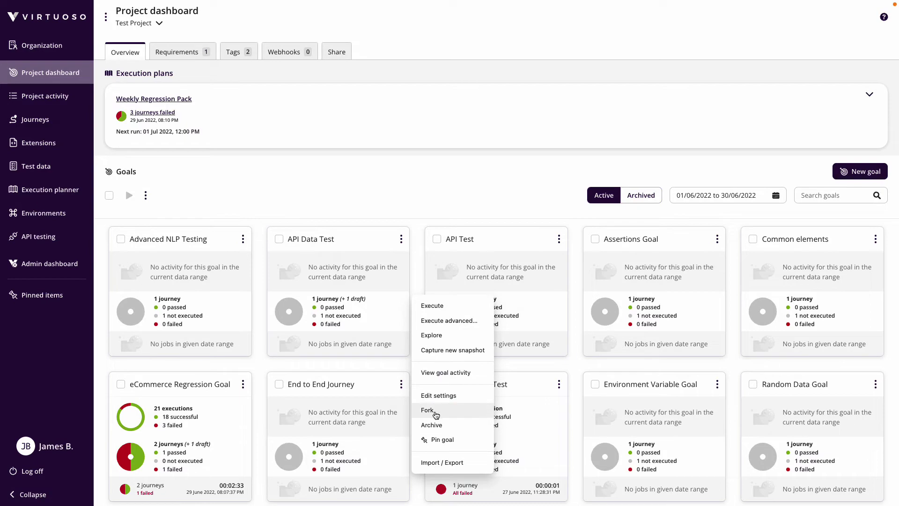
{"action": "left_click", "coordinate": [398, 371]}
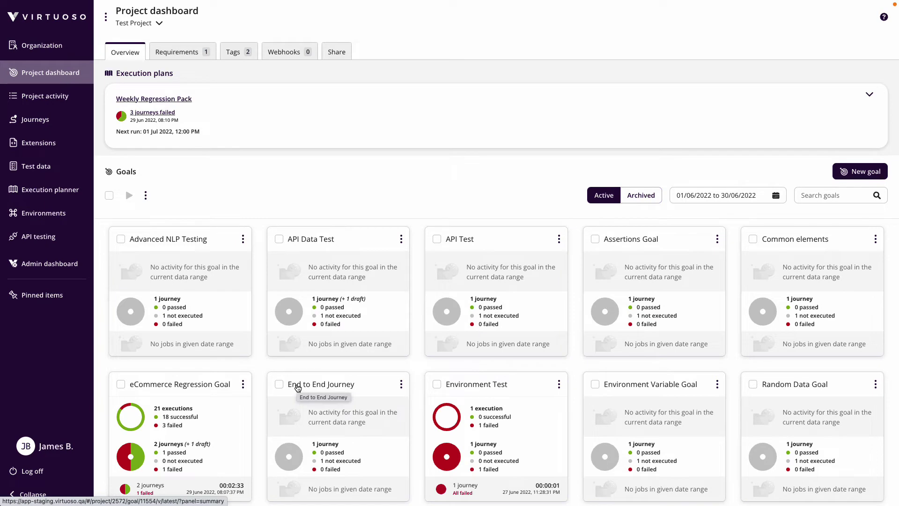
{"action": "left_click", "coordinate": [401, 385]}
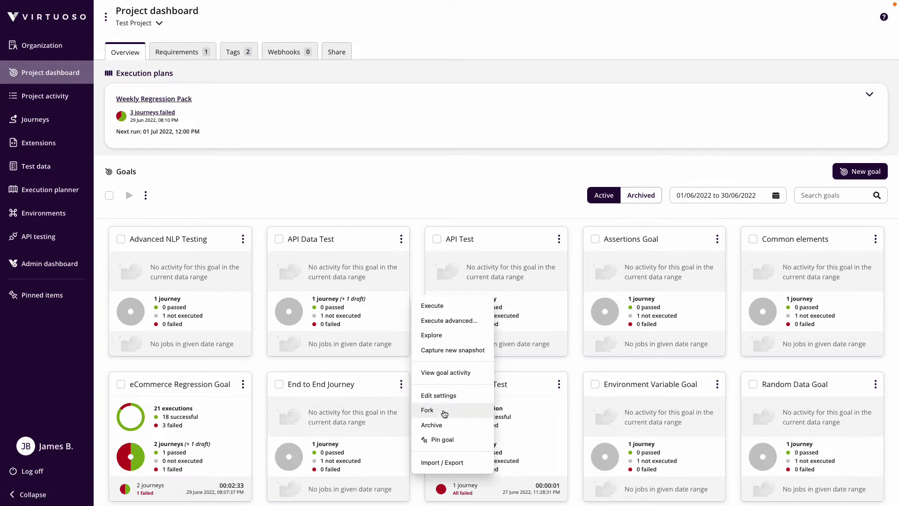
{"action": "left_click", "coordinate": [446, 410]}
{"action": "left_click", "coordinate": [502, 276]}
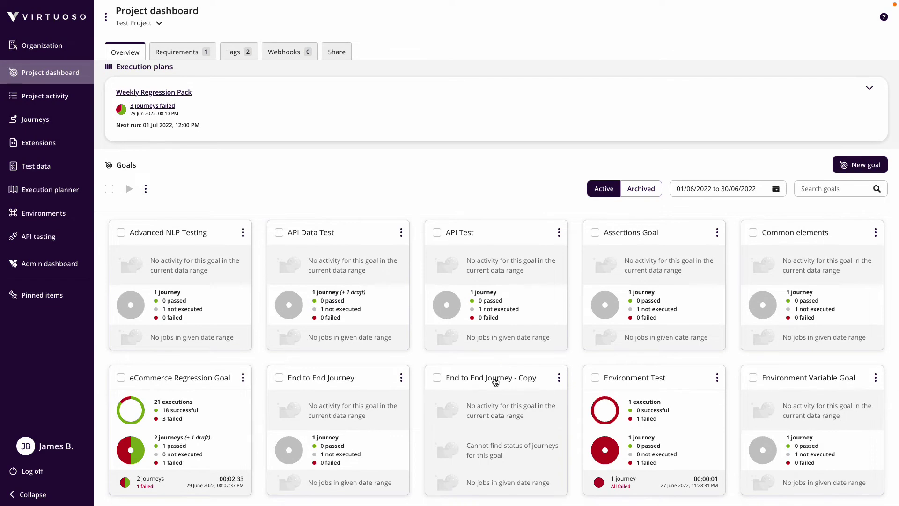
{"action": "left_click", "coordinate": [558, 379]}
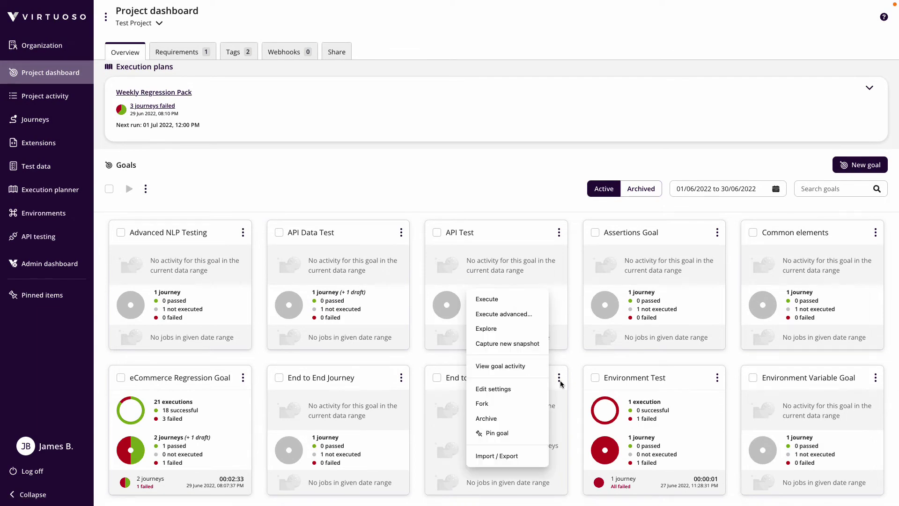
{"action": "left_click", "coordinate": [456, 378]}
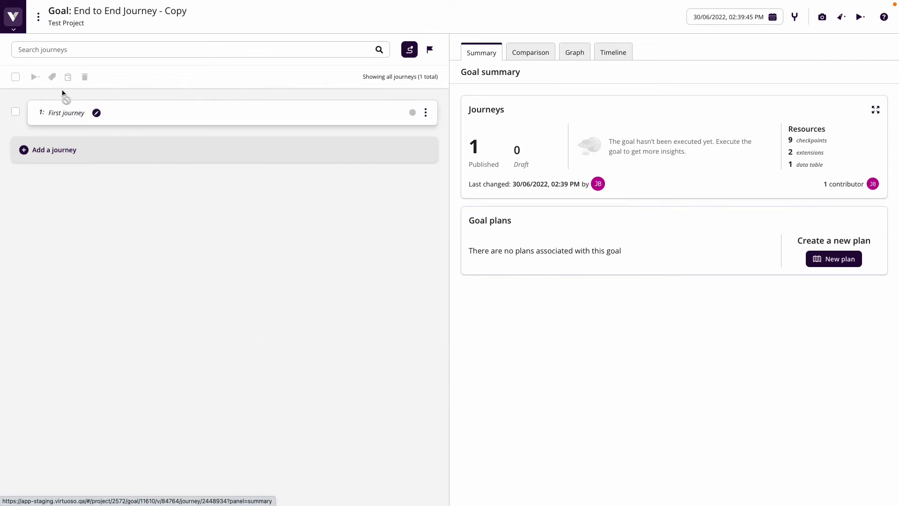
Go back to the Project dashboard via the main navigation sidebar
{"action": "left_click", "coordinate": [14, 32]}
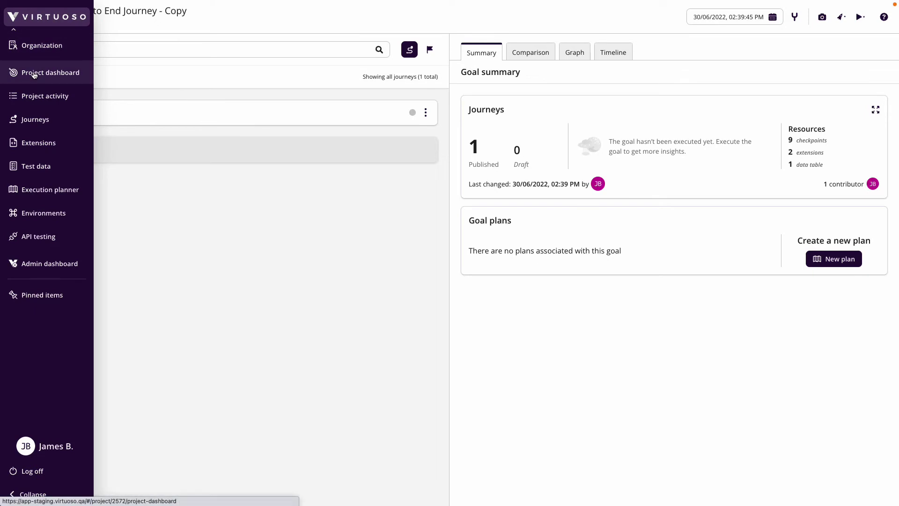
{"action": "left_click", "coordinate": [34, 71]}
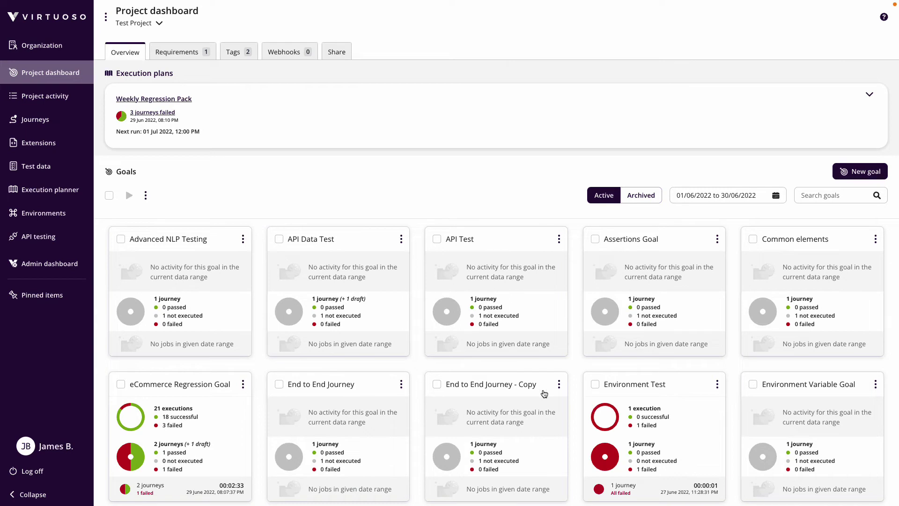
Rename the copied goal to 'End to End Journey Next Sprint', then open the original End to End Journey goal
{"action": "left_click", "coordinate": [555, 386]}
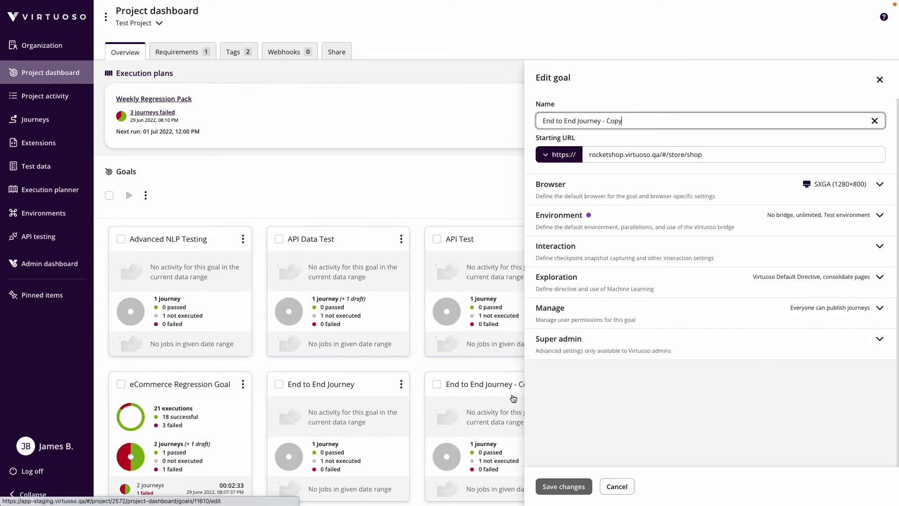
{"action": "left_click_drag", "start_coordinate": [622, 121], "coordinate": [601, 121]}
{"action": "type", "text": "Ne"}
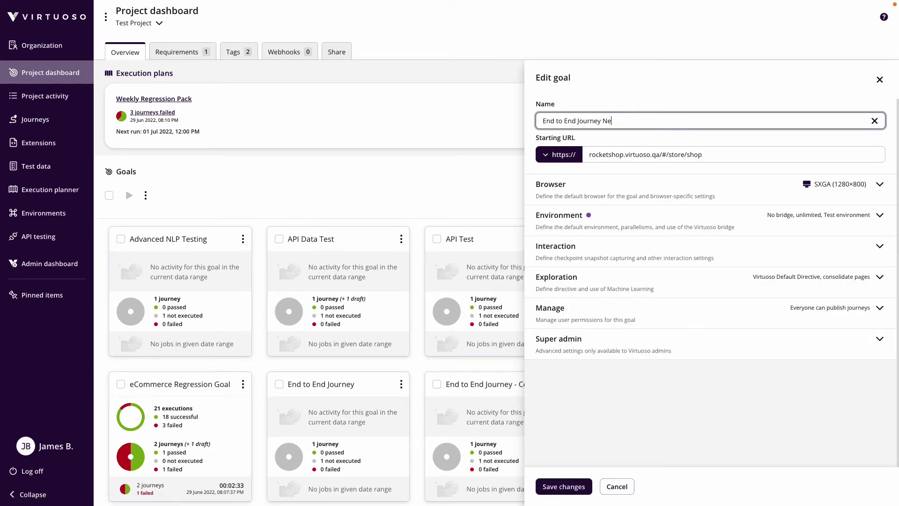
{"action": "type", "text": "xt Sprint"}
{"action": "left_click", "coordinate": [585, 484]}
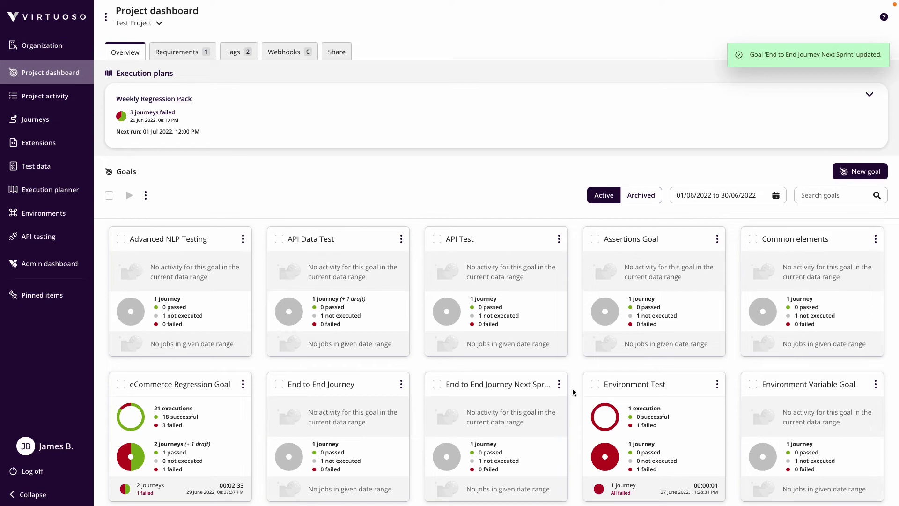
{"action": "left_click", "coordinate": [321, 385]}
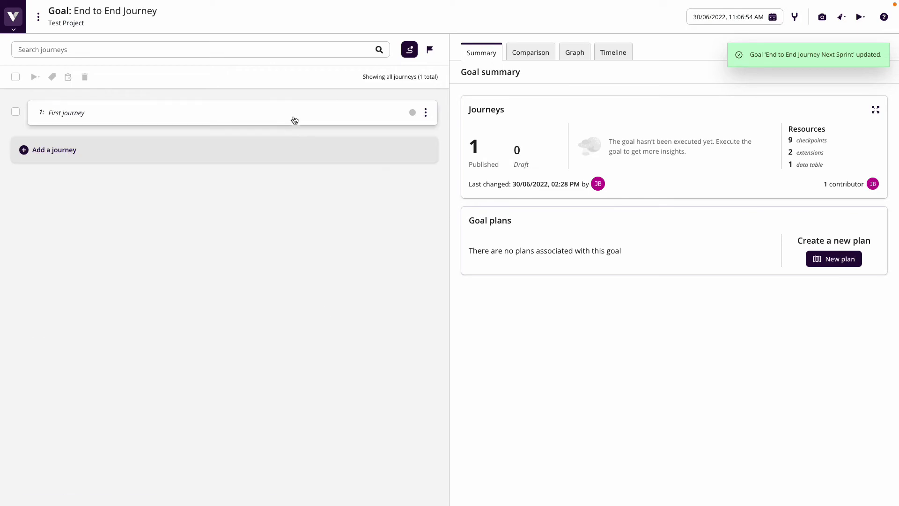
Create a new 'regression' tag and apply it to the End to End Journey's First journey
{"action": "left_click", "coordinate": [294, 117]}
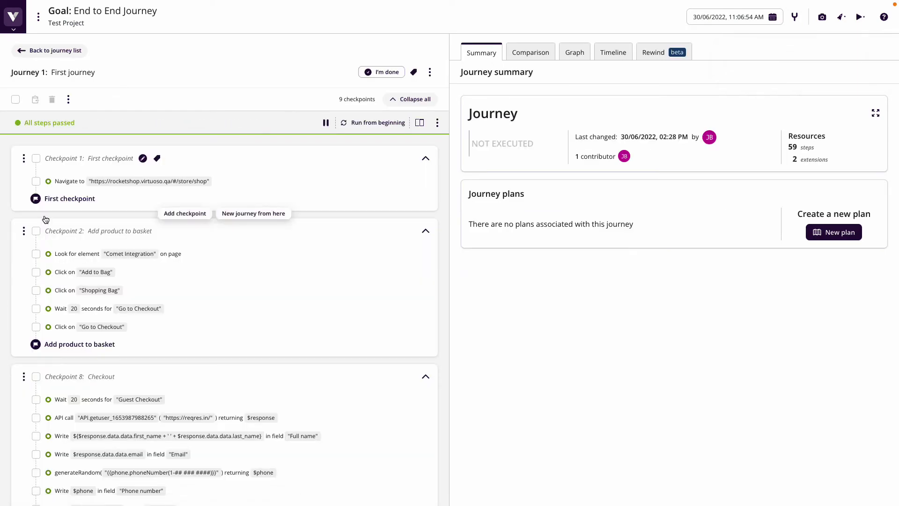
{"action": "left_click", "coordinate": [413, 71]}
{"action": "left_click", "coordinate": [463, 115]}
{"action": "type", "text": "regression"}
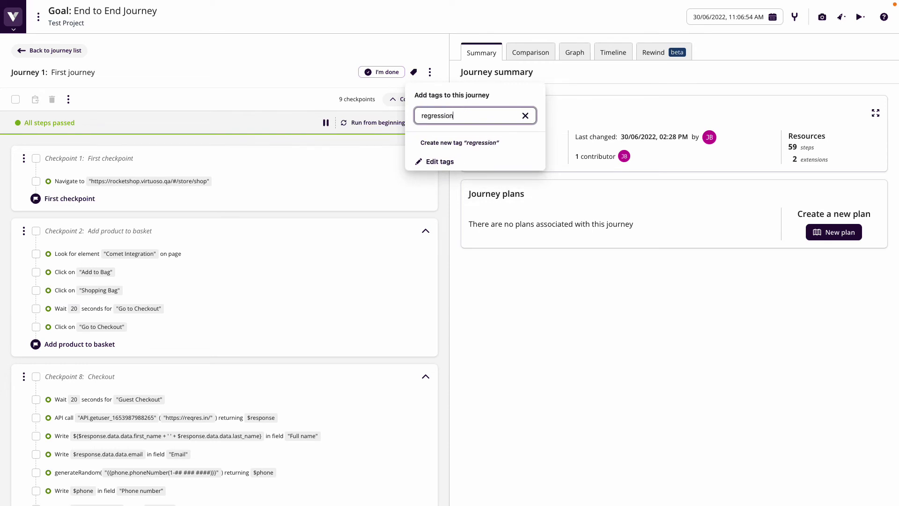
{"action": "left_click", "coordinate": [465, 144]}
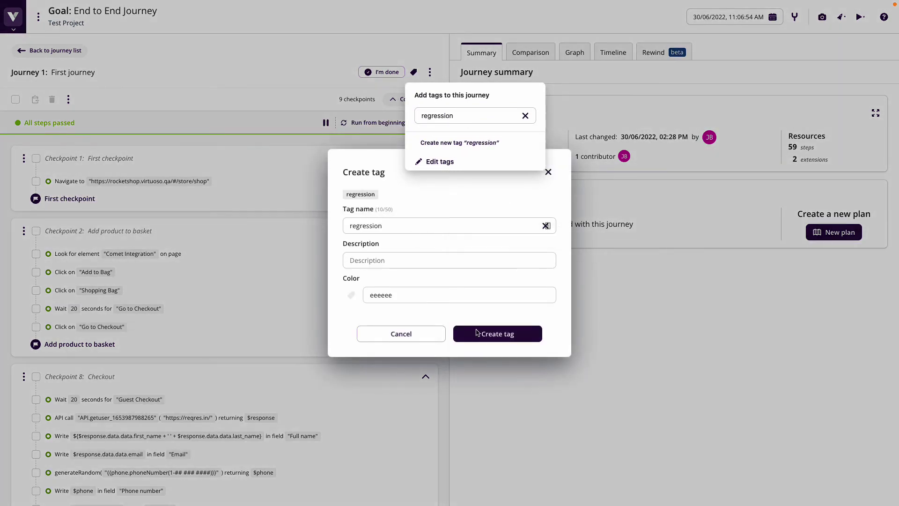
{"action": "left_click", "coordinate": [494, 334]}
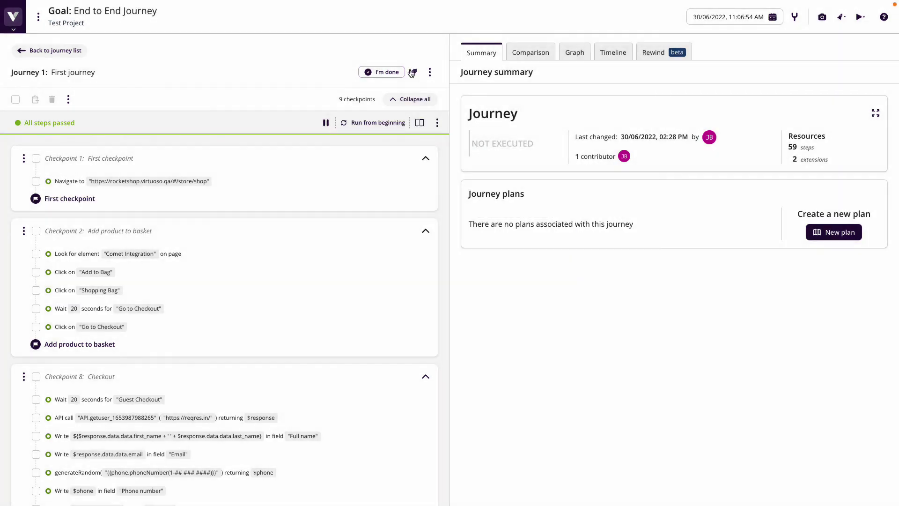
{"action": "left_click", "coordinate": [414, 71]}
{"action": "left_click", "coordinate": [445, 174]}
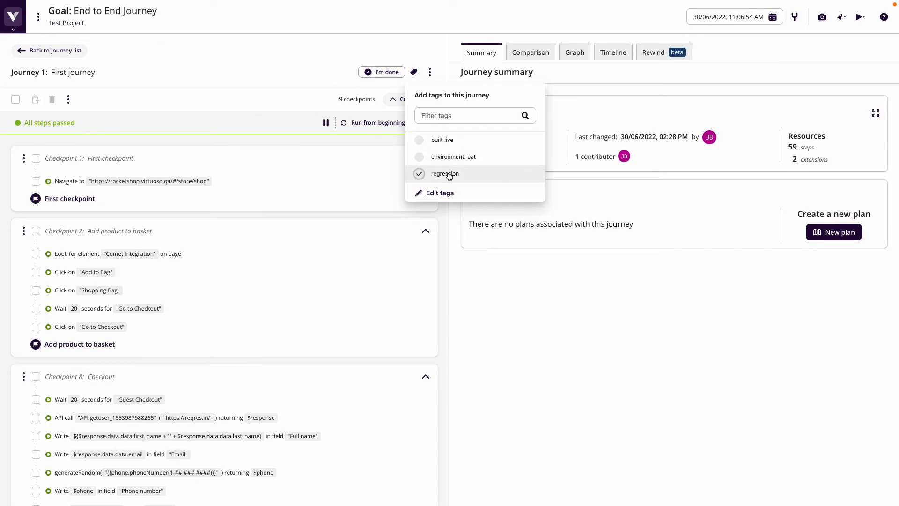
{"action": "left_click", "coordinate": [440, 244]}
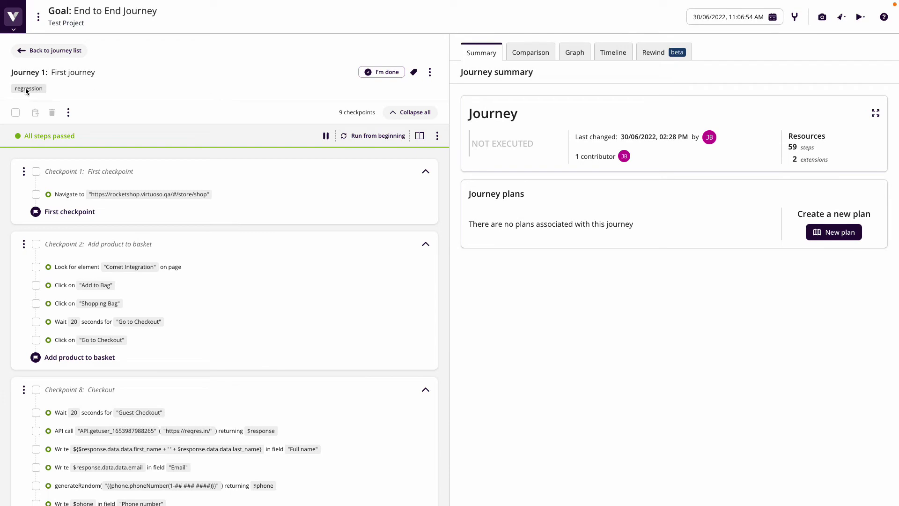
{"action": "left_click", "coordinate": [29, 50]}
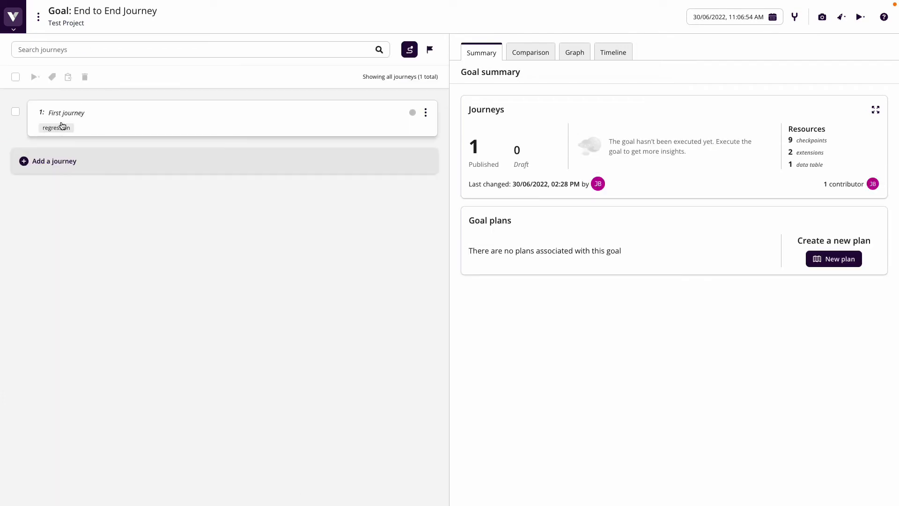
{"action": "left_click", "coordinate": [15, 77]}
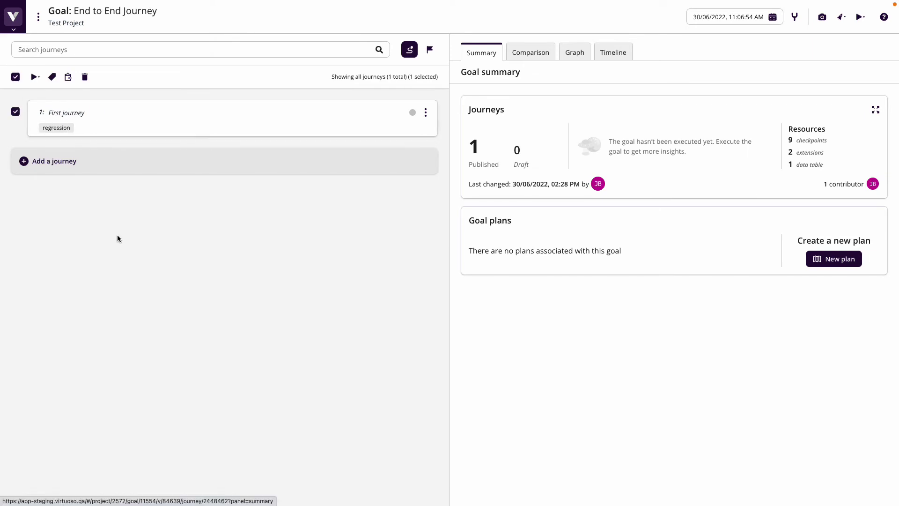
{"action": "left_click", "coordinate": [15, 77]}
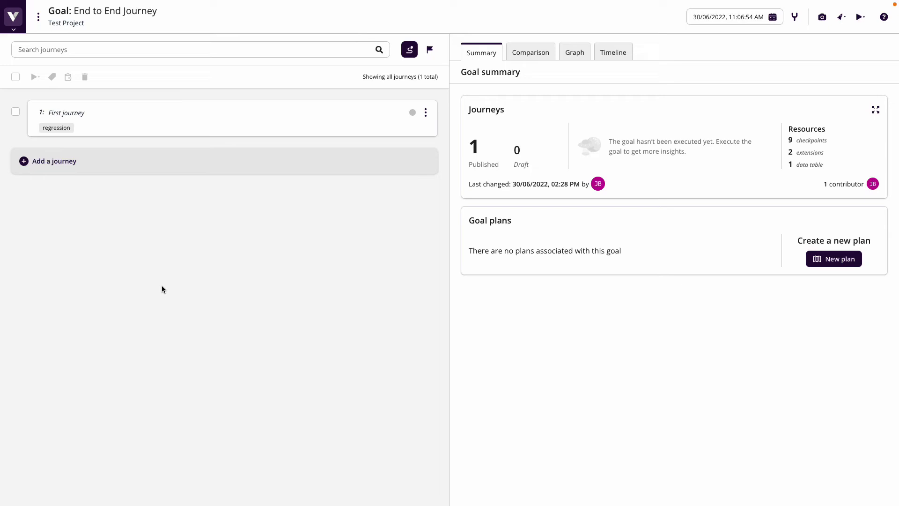
{"action": "left_click", "coordinate": [131, 123]}
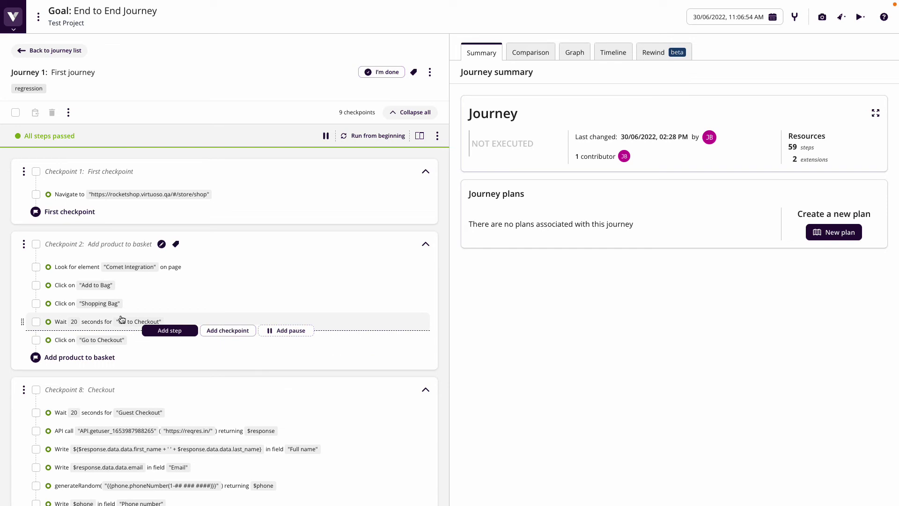
{"action": "left_click", "coordinate": [170, 330]}
{"action": "type", "text": "Wait 2"}
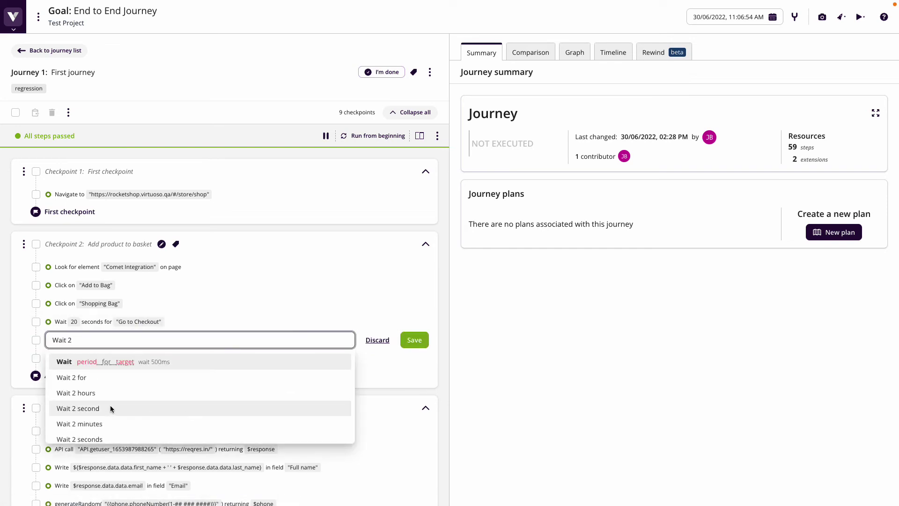
{"action": "left_click", "coordinate": [378, 340]}
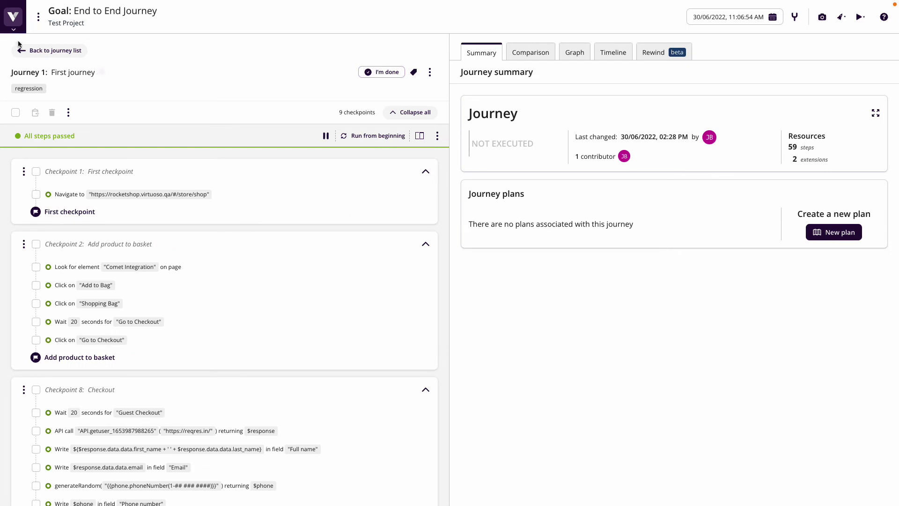
Return to the Project dashboard and scroll down through the goal cards
{"action": "left_click", "coordinate": [13, 18]}
{"action": "left_click", "coordinate": [47, 72]}
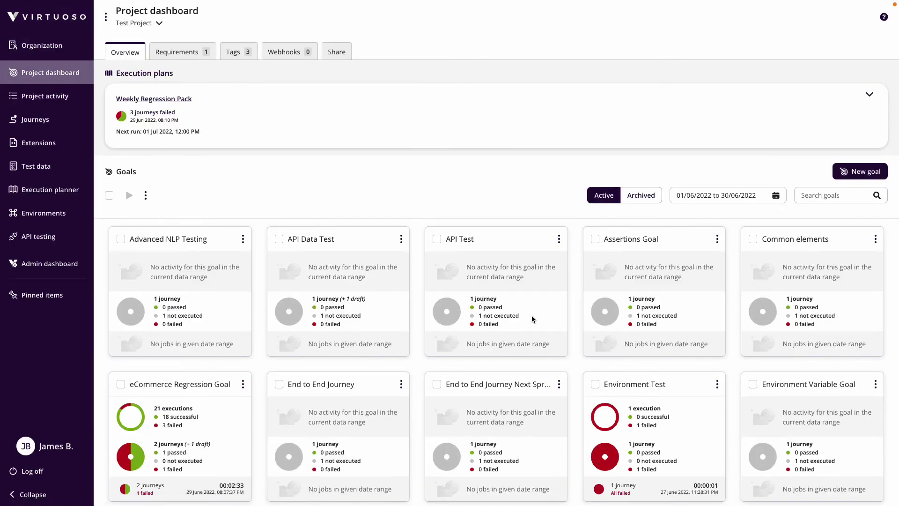
{"action": "scroll", "coordinate": [532, 319], "scroll_direction": "down", "scroll_amount": 3}
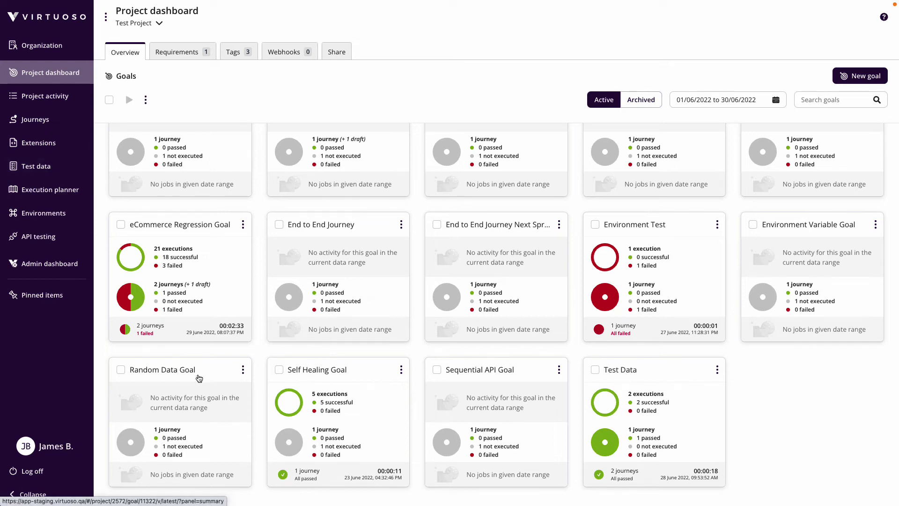
Open the Random Data Goal's First journey and view its generateRandom fullName step details
{"action": "left_click", "coordinate": [160, 370]}
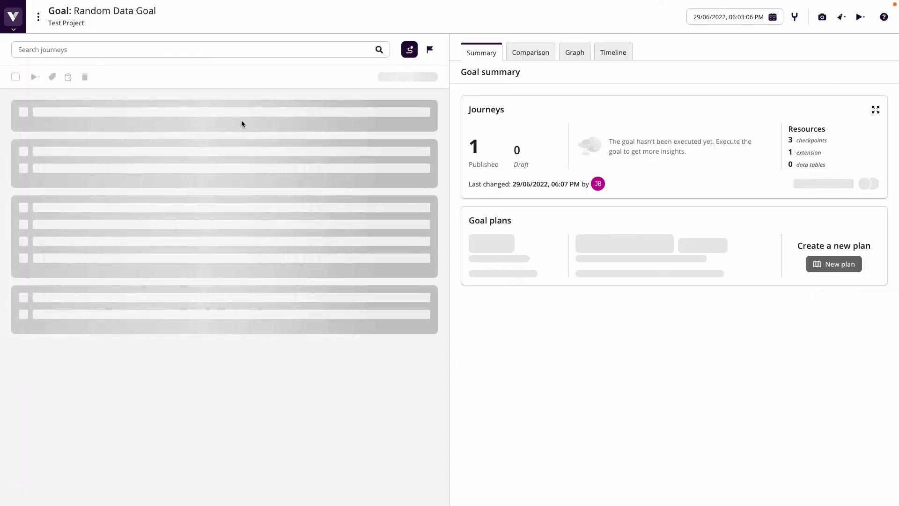
{"action": "left_click", "coordinate": [237, 121]}
{"action": "scroll", "coordinate": [192, 223], "scroll_direction": "down", "scroll_amount": 4}
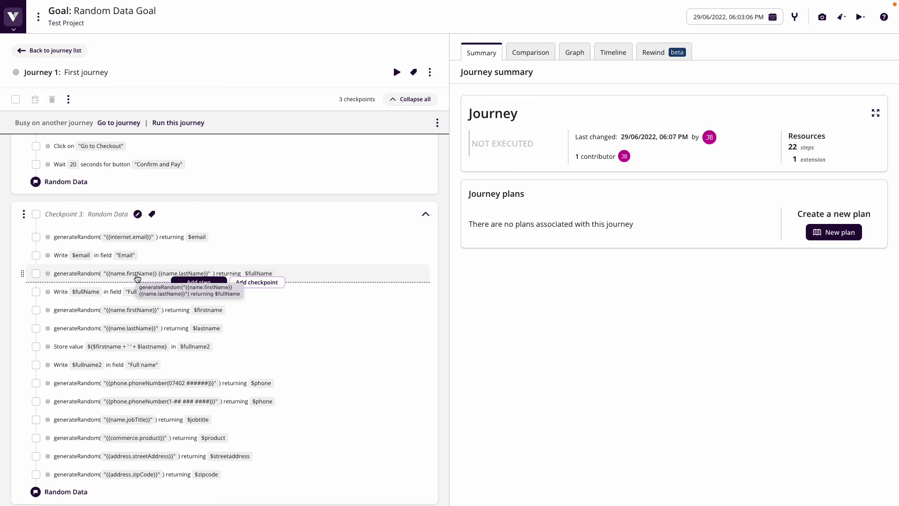
{"action": "left_click", "coordinate": [137, 276]}
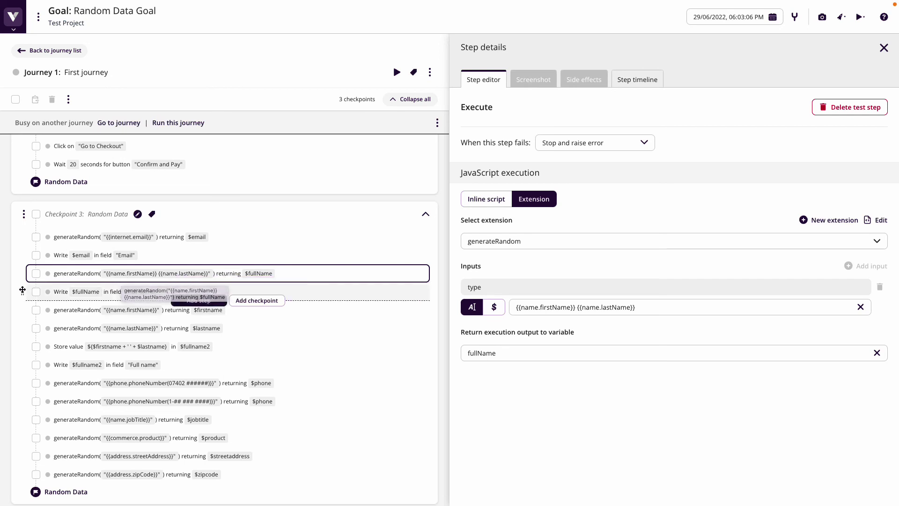
Open the API Data Test goal's First journey from the dashboard and scroll to its API Call checkpoint
{"action": "left_click", "coordinate": [13, 31]}
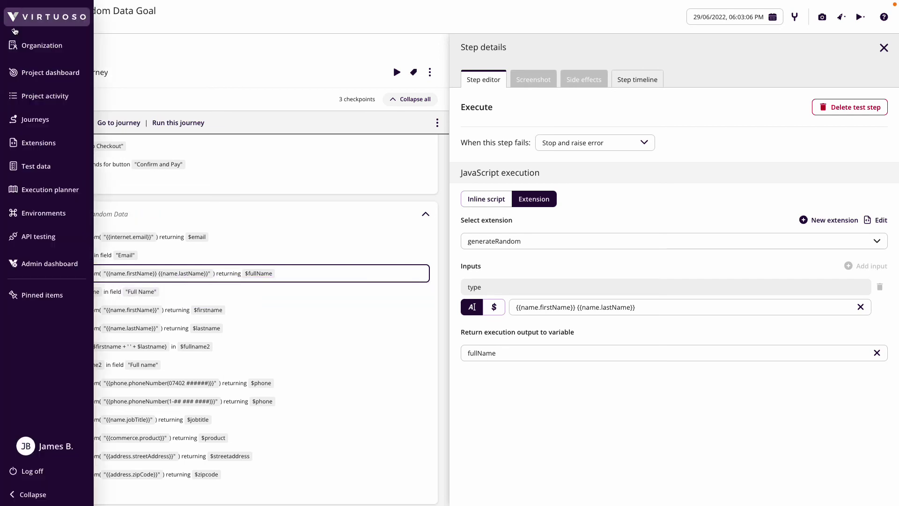
{"action": "left_click", "coordinate": [49, 74]}
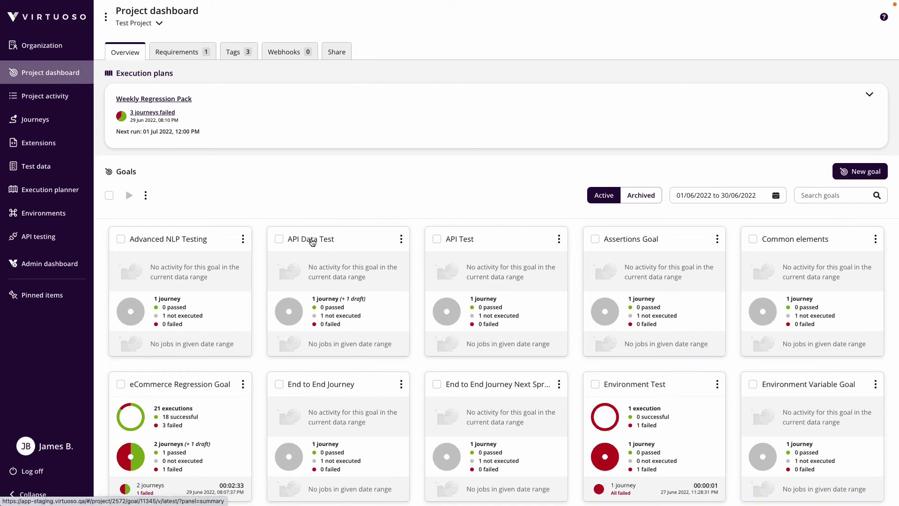
{"action": "left_click", "coordinate": [311, 240]}
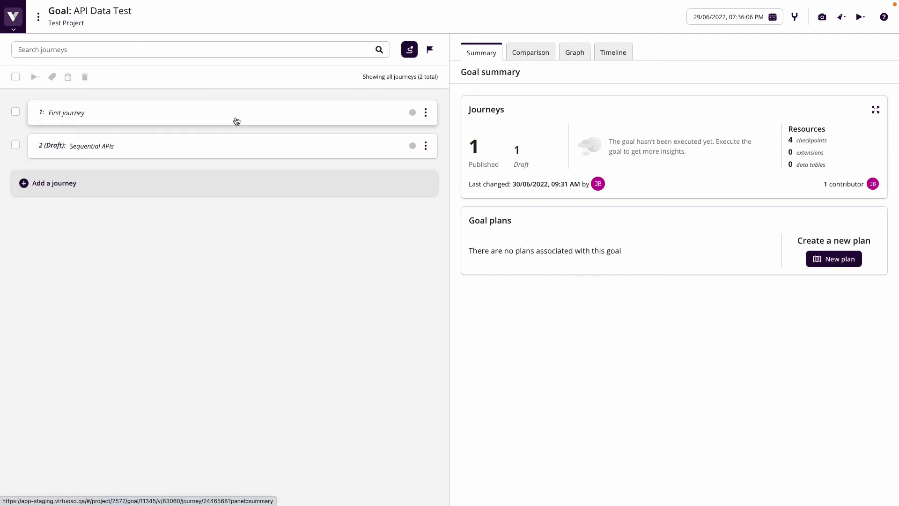
{"action": "left_click", "coordinate": [235, 116]}
{"action": "scroll", "coordinate": [215, 281], "scroll_direction": "down", "scroll_amount": 2}
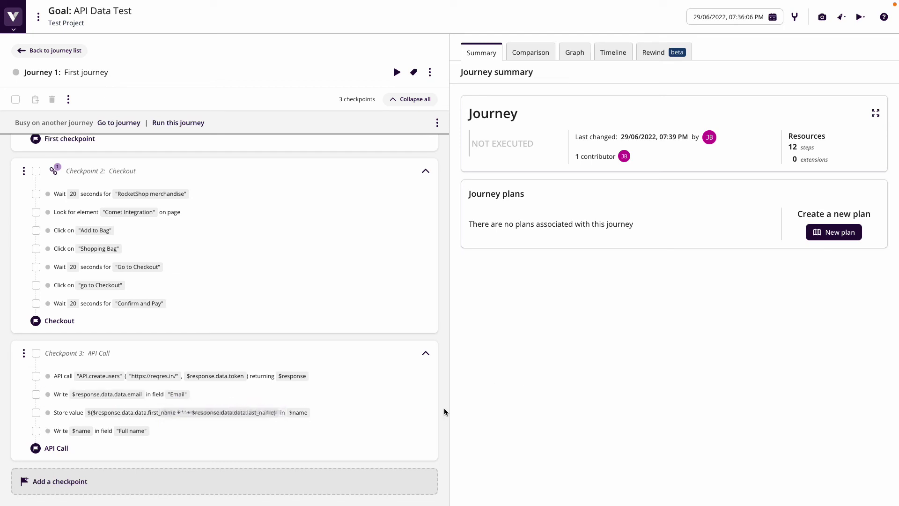
Review the API call step's Step details, then scroll back up the journey
{"action": "left_click", "coordinate": [59, 377]}
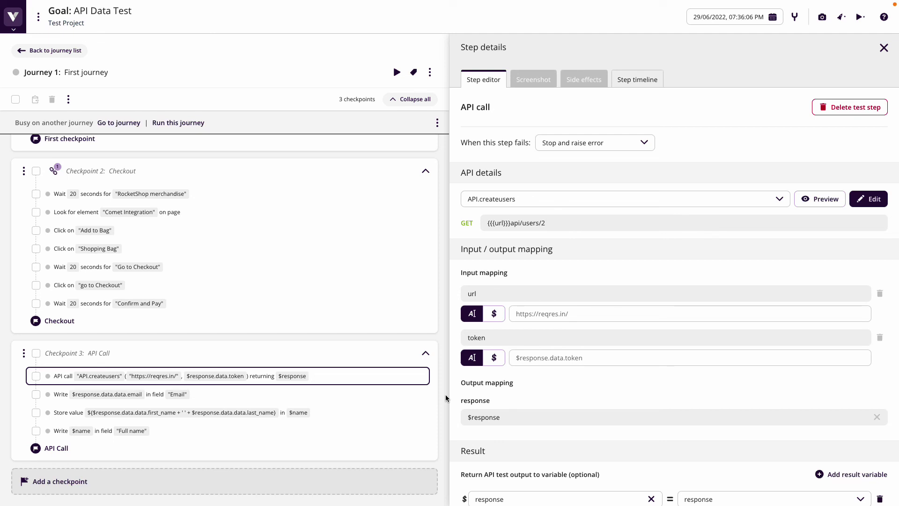
{"action": "mouse_move", "coordinate": [103, 377]}
{"action": "scroll", "coordinate": [233, 328], "scroll_direction": "up", "scroll_amount": 2}
Reopen First journey via the project dashboard and End to End Journey, scrolled to Checkout
{"action": "left_click", "coordinate": [53, 56]}
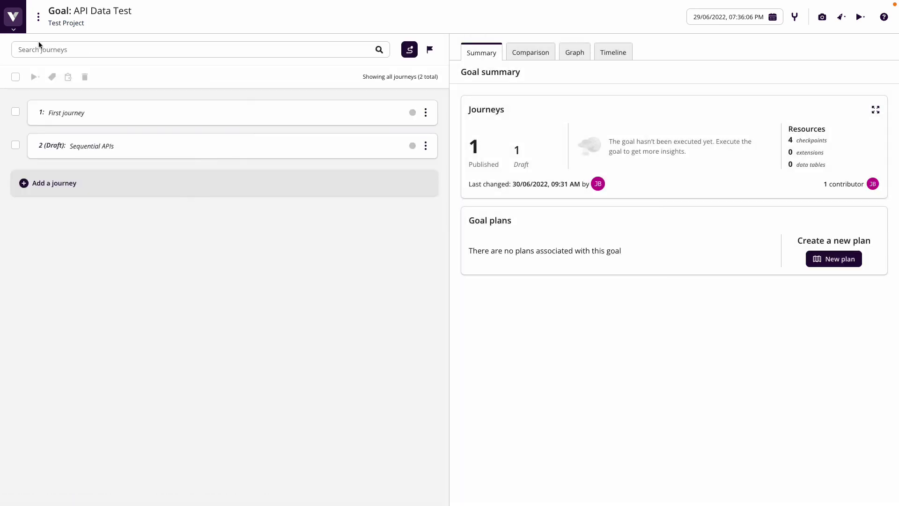
{"action": "left_click", "coordinate": [14, 28]}
{"action": "left_click", "coordinate": [41, 74]}
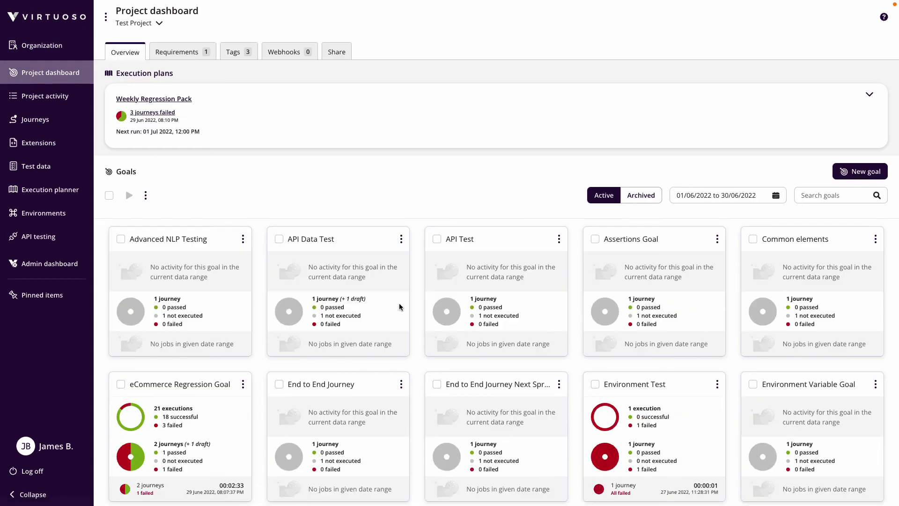
{"action": "left_click", "coordinate": [340, 386]}
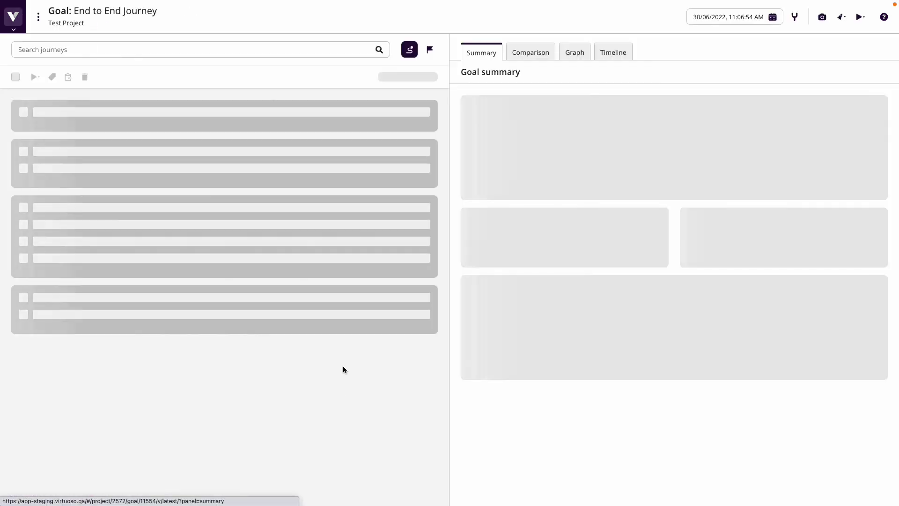
{"action": "left_click", "coordinate": [288, 108]}
{"action": "scroll", "coordinate": [157, 217], "scroll_direction": "down", "scroll_amount": 2}
{"action": "scroll", "coordinate": [157, 217], "scroll_direction": "down", "scroll_amount": 2}
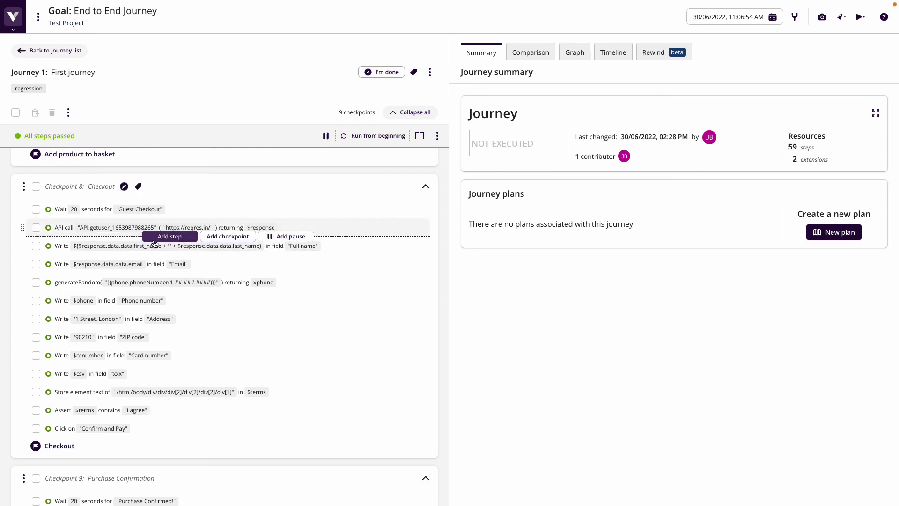
{"action": "scroll", "coordinate": [154, 243], "scroll_direction": "up", "scroll_amount": 5}
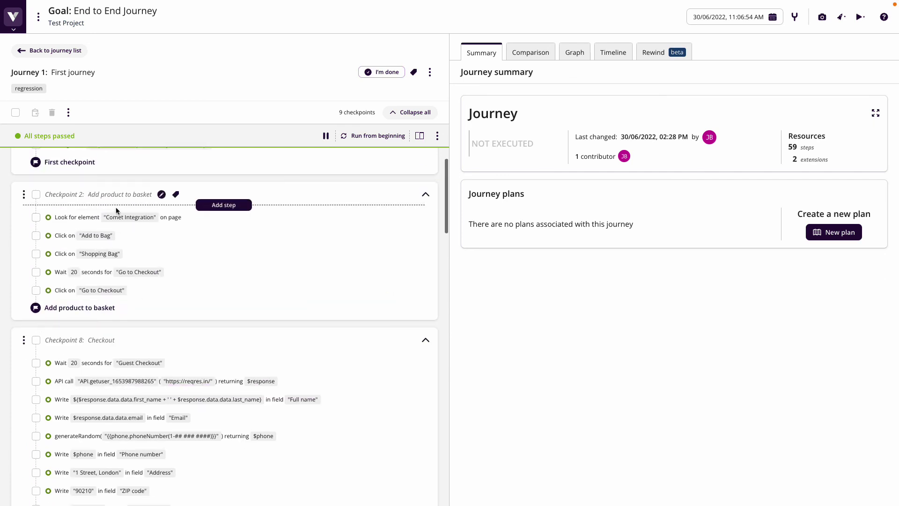
{"action": "scroll", "coordinate": [117, 216], "scroll_direction": "down", "scroll_amount": 5}
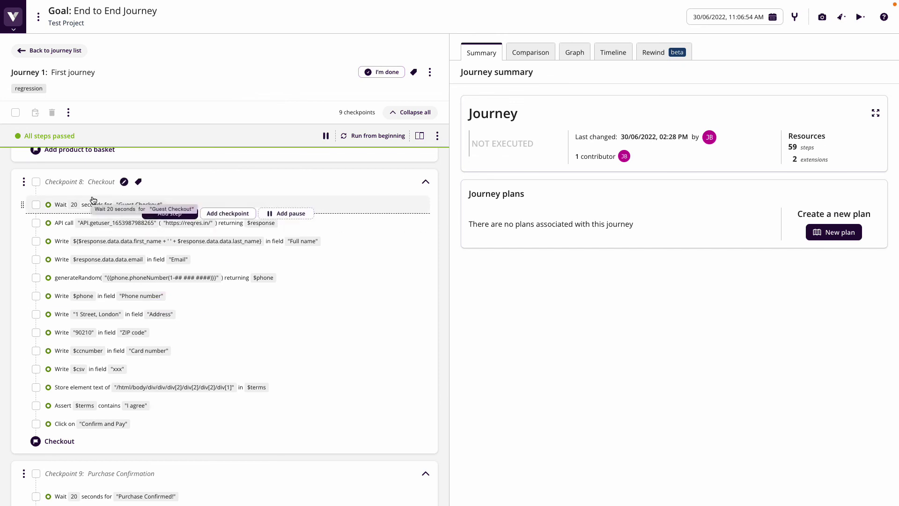
{"action": "scroll", "coordinate": [91, 352], "scroll_direction": "down", "scroll_amount": 10}
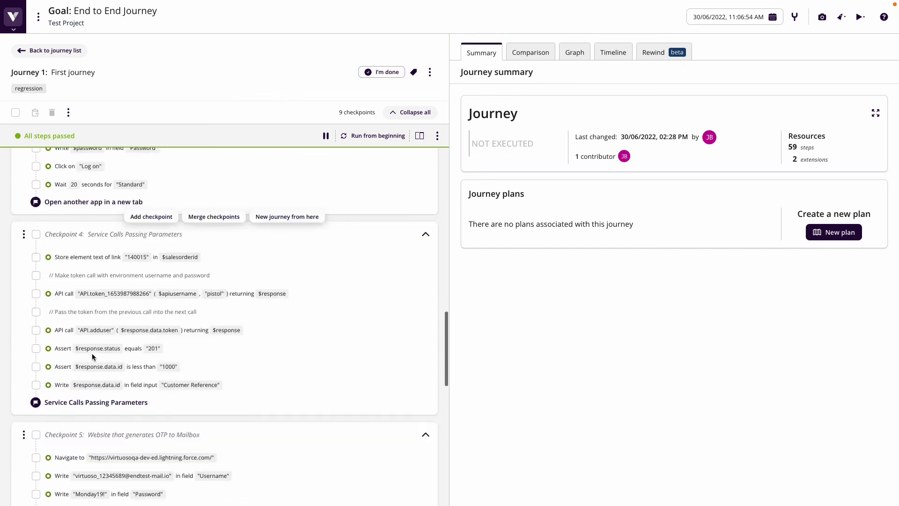
{"action": "scroll", "coordinate": [93, 357], "scroll_direction": "down", "scroll_amount": 10}
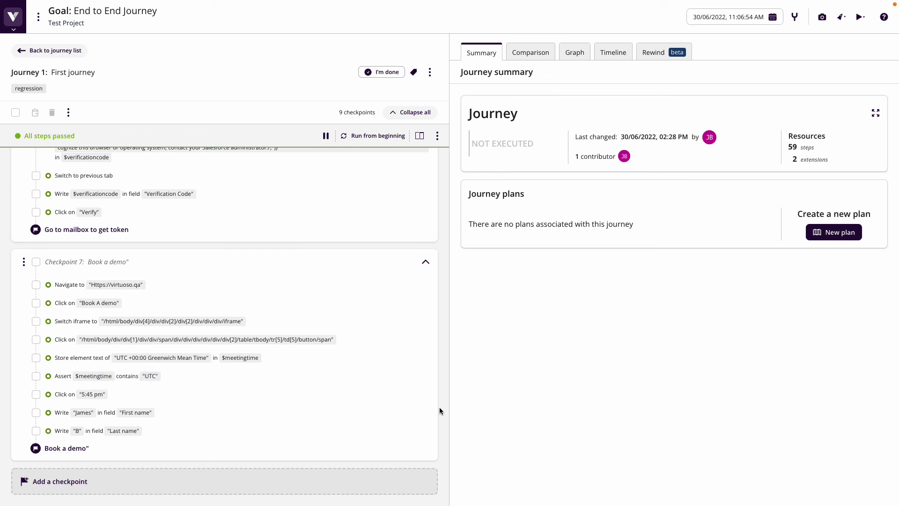
Show the split-view live preview of the First journey's browser, with steps scrolled to Checkpoint 6
{"action": "left_click", "coordinate": [420, 136]}
{"action": "scroll", "coordinate": [248, 322], "scroll_direction": "up", "scroll_amount": 4}
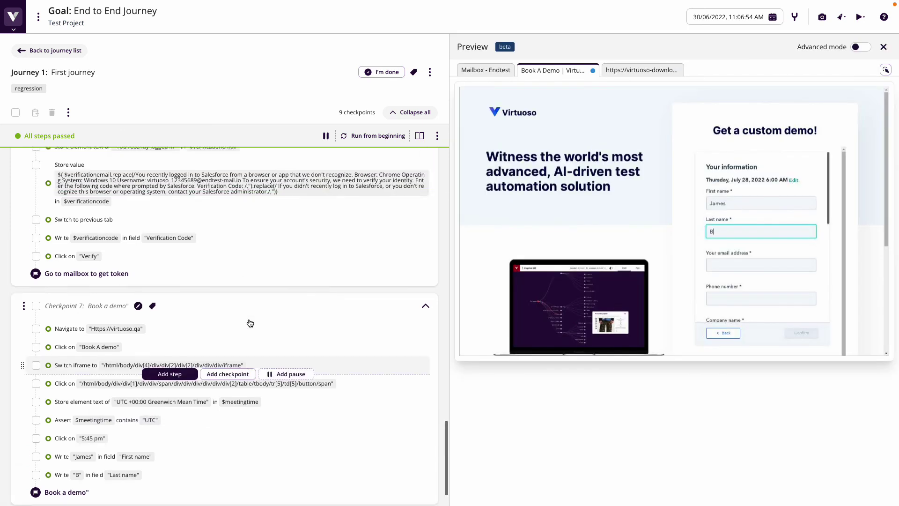